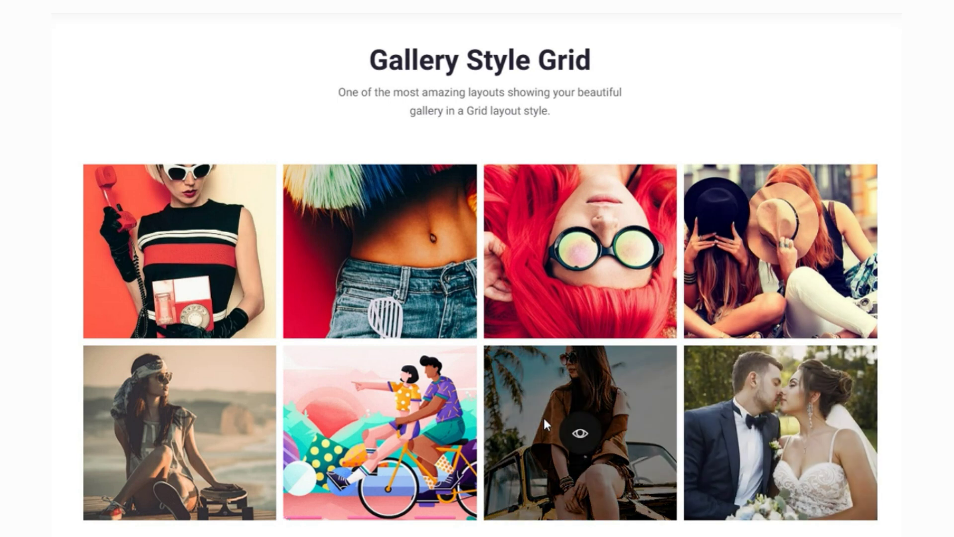
Scroll the sample gallery preview and enlarge its first image in the lightbox.
{"action": "scroll", "coordinate": [543, 422], "scroll_direction": "down", "scroll_amount": 1}
{"action": "scroll", "coordinate": [544, 423], "scroll_direction": "up", "scroll_amount": 1}
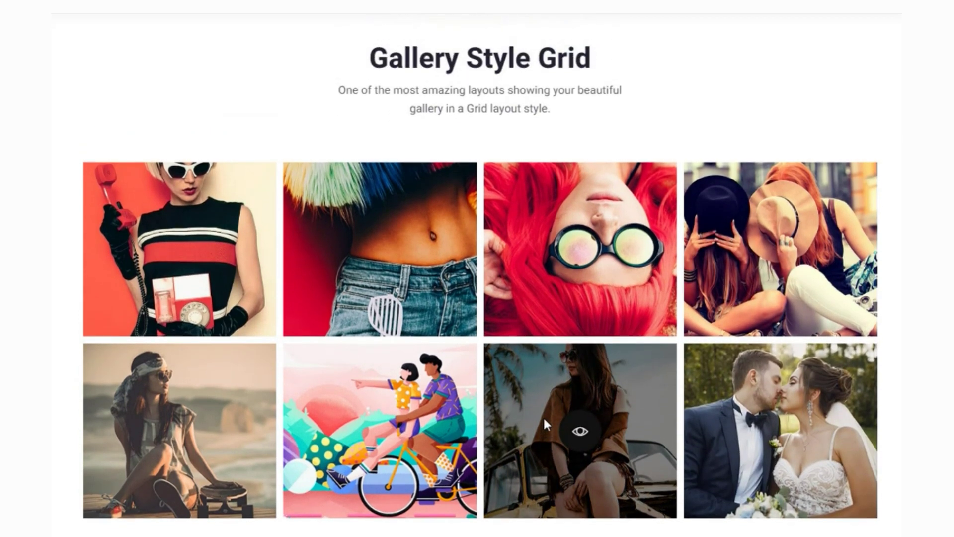
{"action": "scroll", "coordinate": [544, 418], "scroll_direction": "up", "scroll_amount": 1}
{"action": "scroll", "coordinate": [544, 418], "scroll_direction": "down", "scroll_amount": 1}
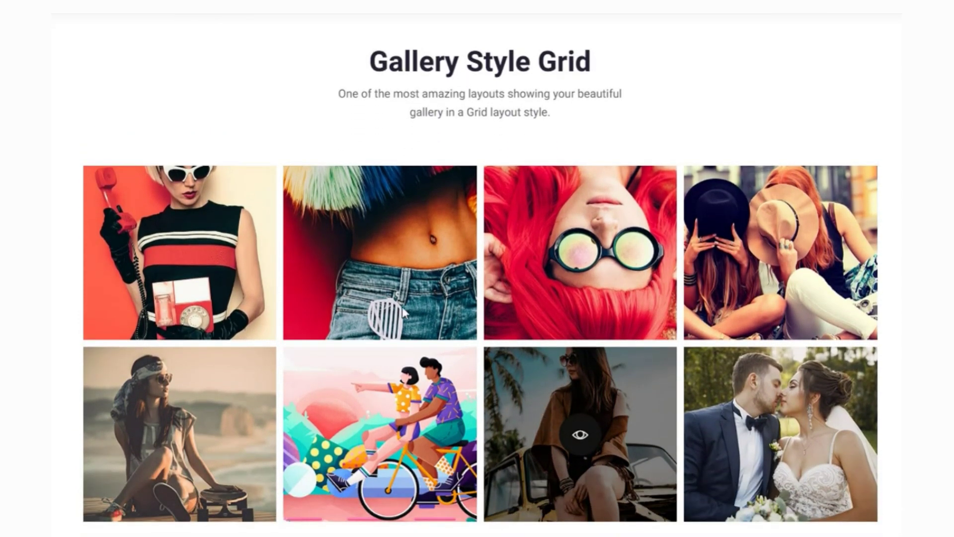
{"action": "mouse_move", "coordinate": [179, 250]}
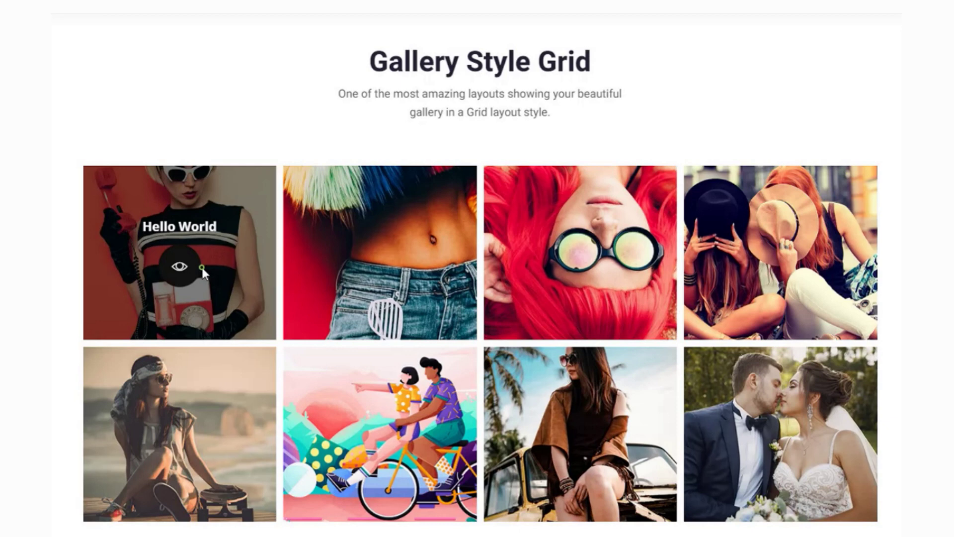
{"action": "left_click", "coordinate": [172, 267]}
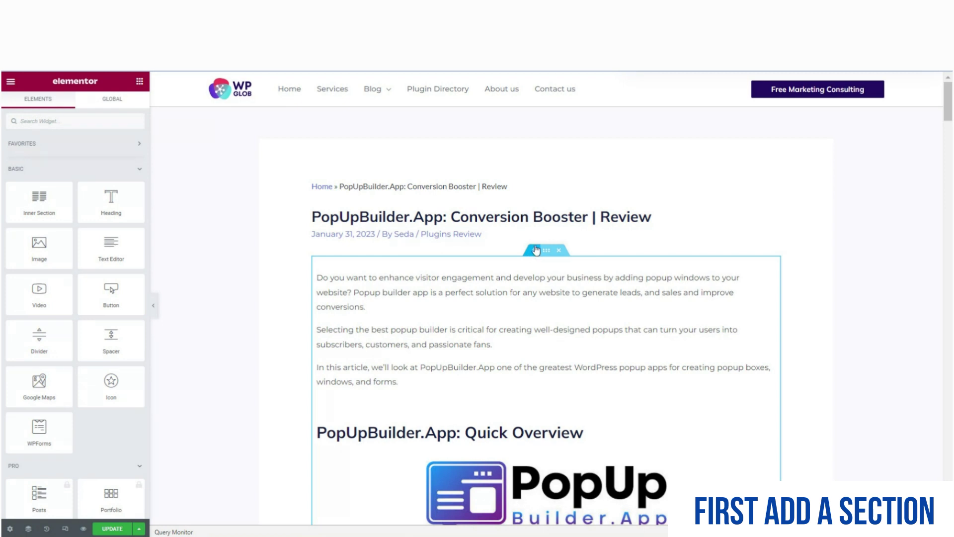
Insert an empty section above the introduction text and search widgets for 'galll' to find Basic Gallery.
{"action": "left_click", "coordinate": [534, 250]}
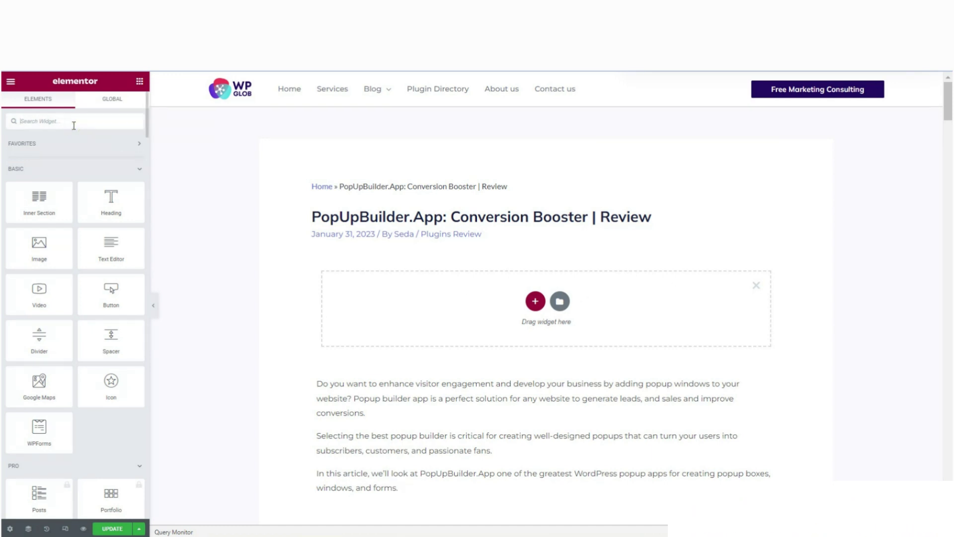
{"action": "type", "text": "gal"}
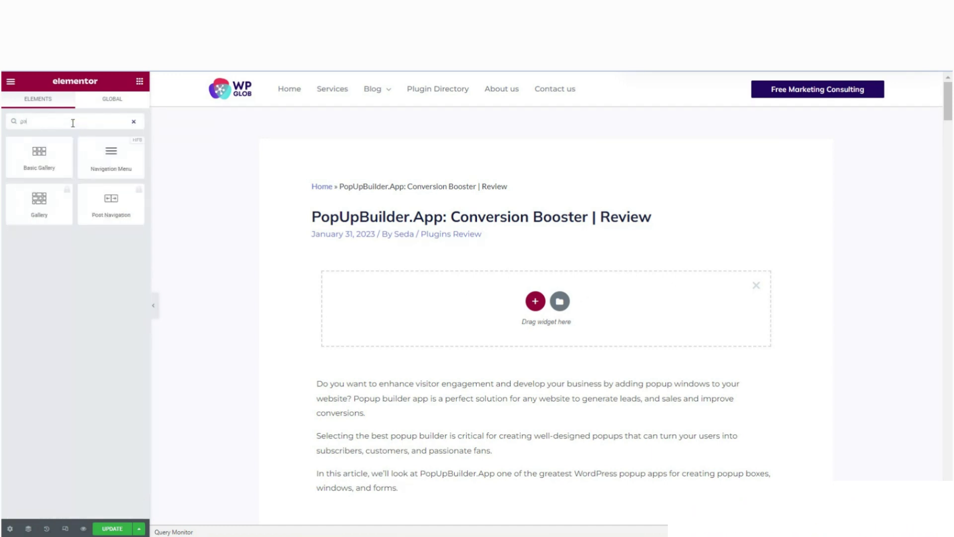
{"action": "type", "text": "ll"}
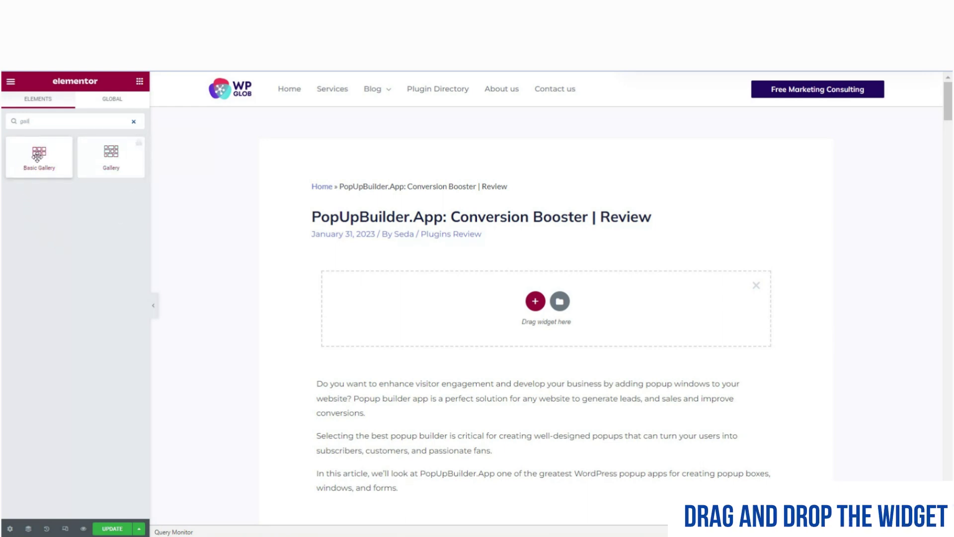
{"action": "left_click_drag", "start_coordinate": [38, 151], "coordinate": [417, 260]}
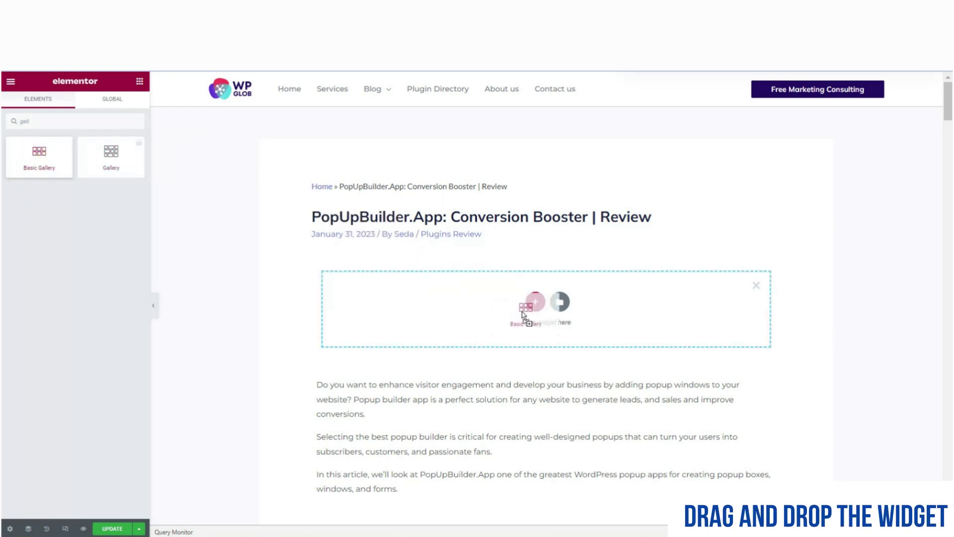
Drop Basic Gallery into the empty section and open its Create gallery media picker.
{"action": "left_click_drag", "start_coordinate": [417, 260], "coordinate": [518, 309]}
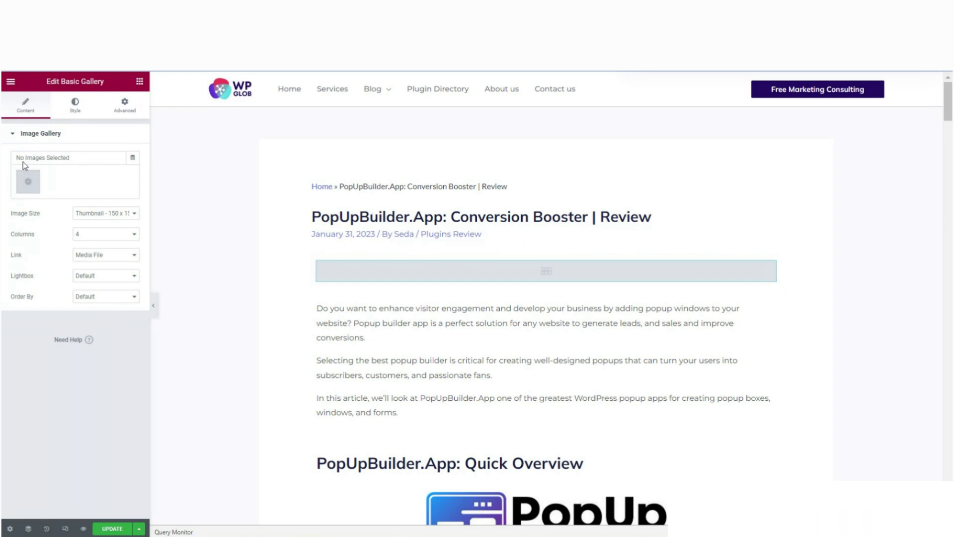
{"action": "left_click", "coordinate": [28, 184]}
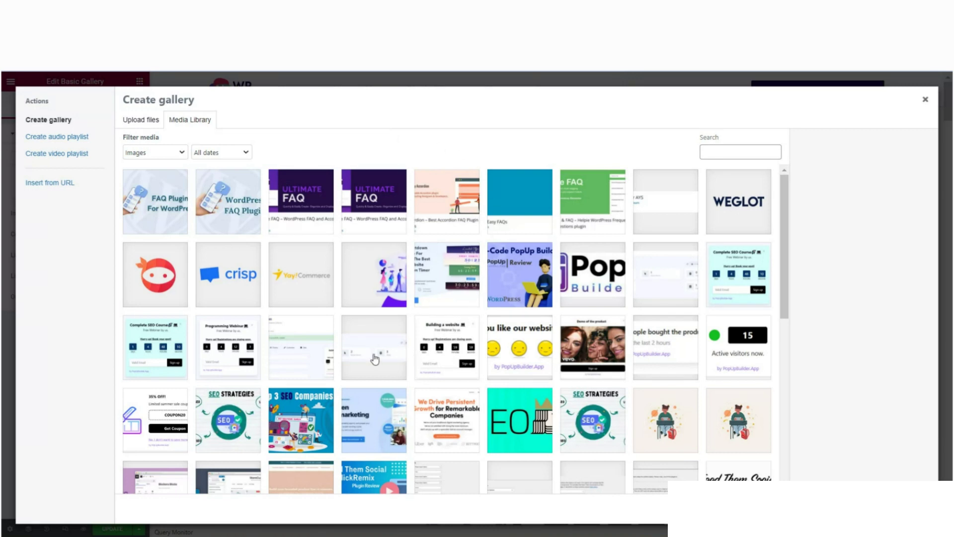
Create and insert a gallery of the Programming Webinar, SEO Course, emoji feedback and countdown images.
{"action": "scroll", "coordinate": [374, 358], "scroll_direction": "down", "scroll_amount": 1}
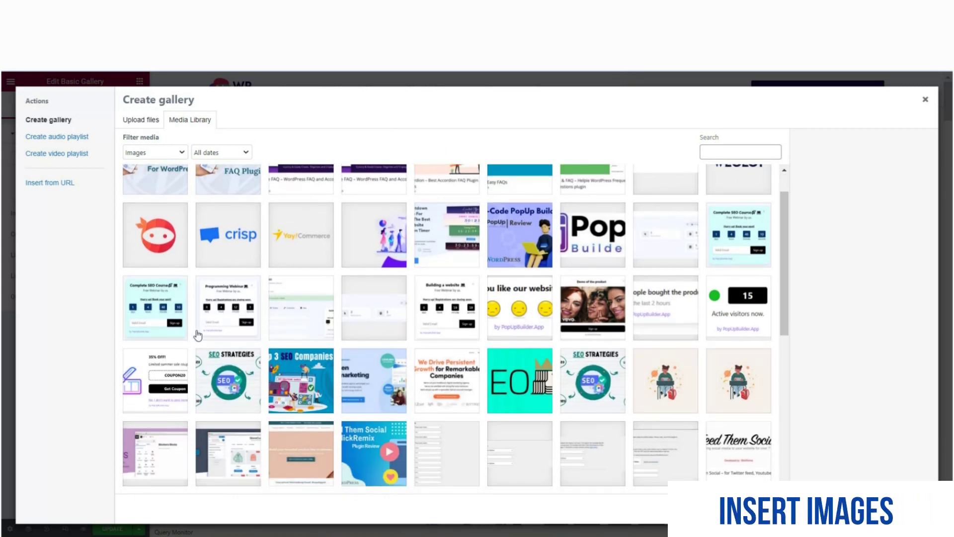
{"action": "left_click", "coordinate": [242, 319]}
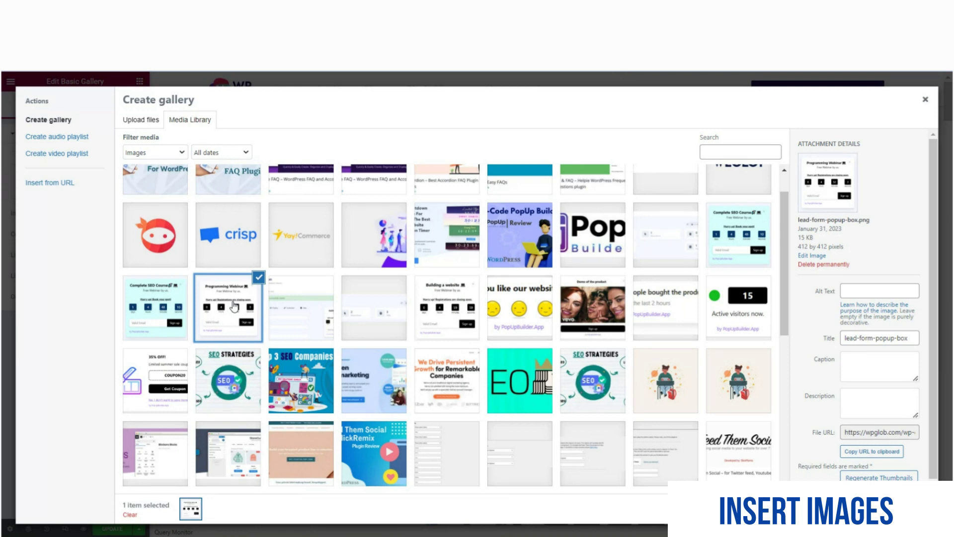
{"action": "left_click", "coordinate": [154, 309]}
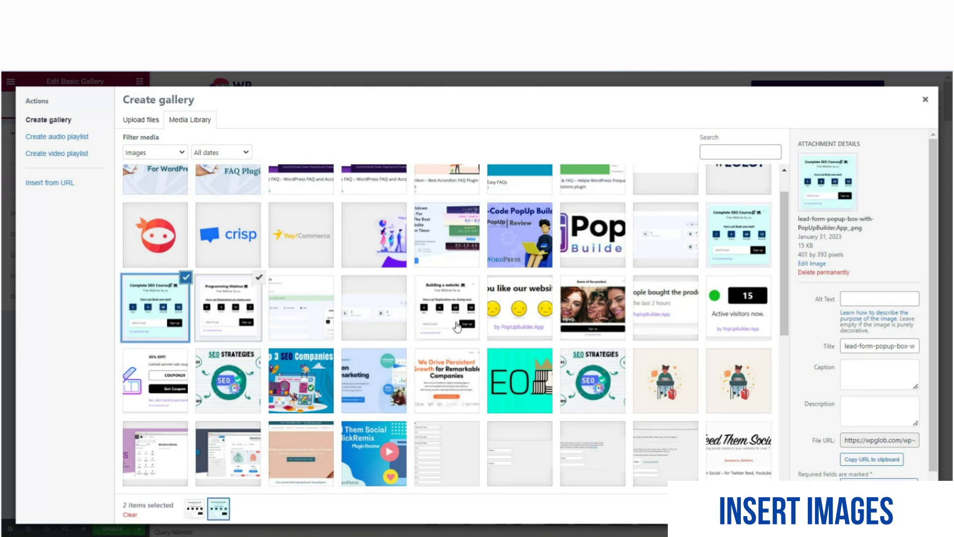
{"action": "left_click", "coordinate": [519, 317]}
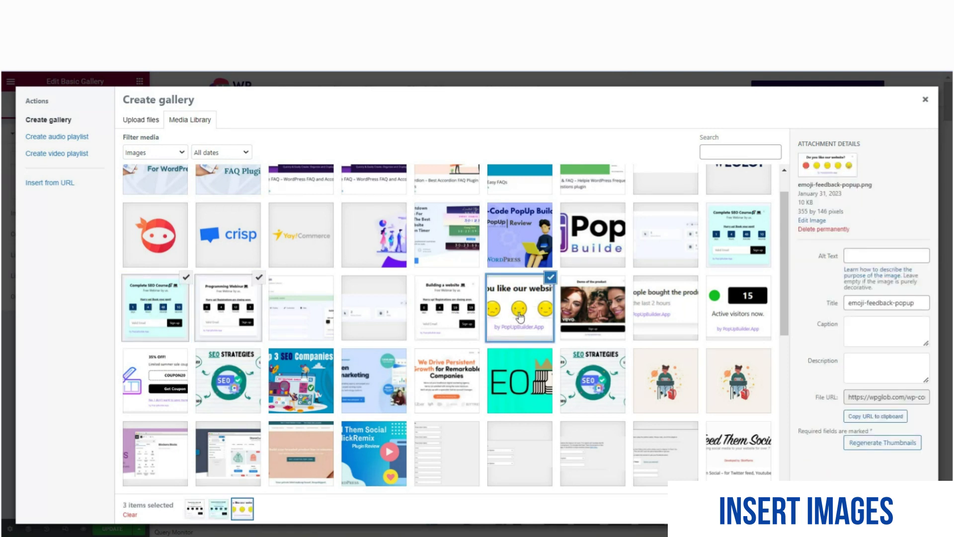
{"action": "left_click", "coordinate": [434, 238]}
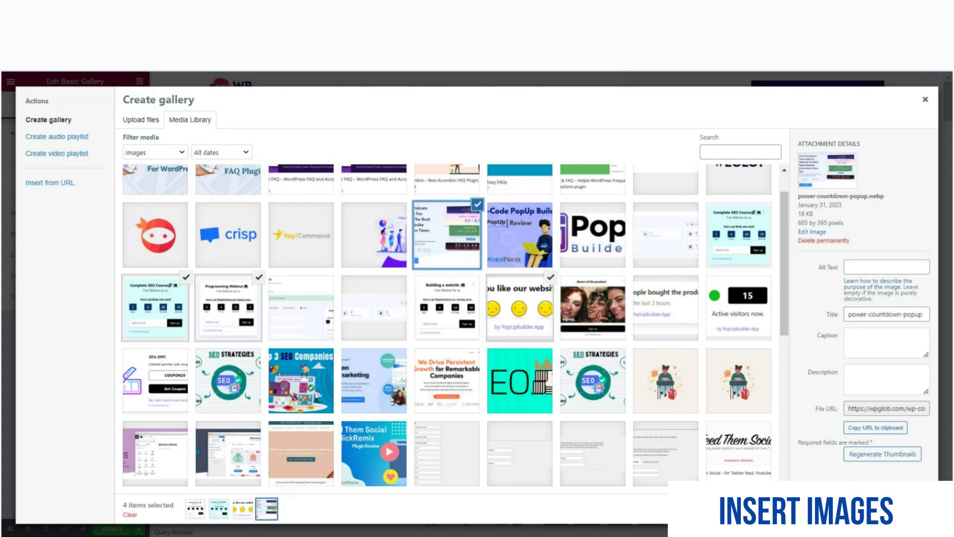
{"action": "left_click", "coordinate": [894, 511]}
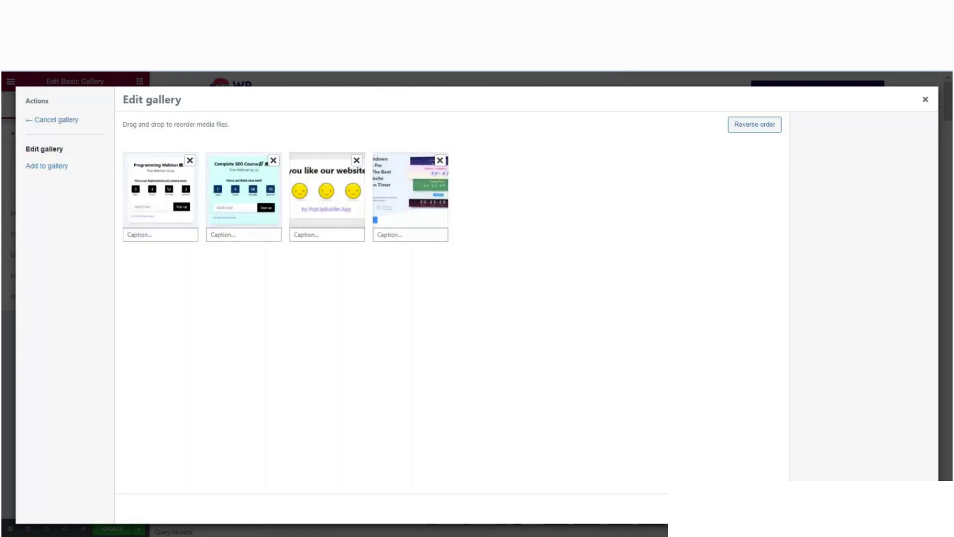
{"action": "left_click", "coordinate": [895, 511]}
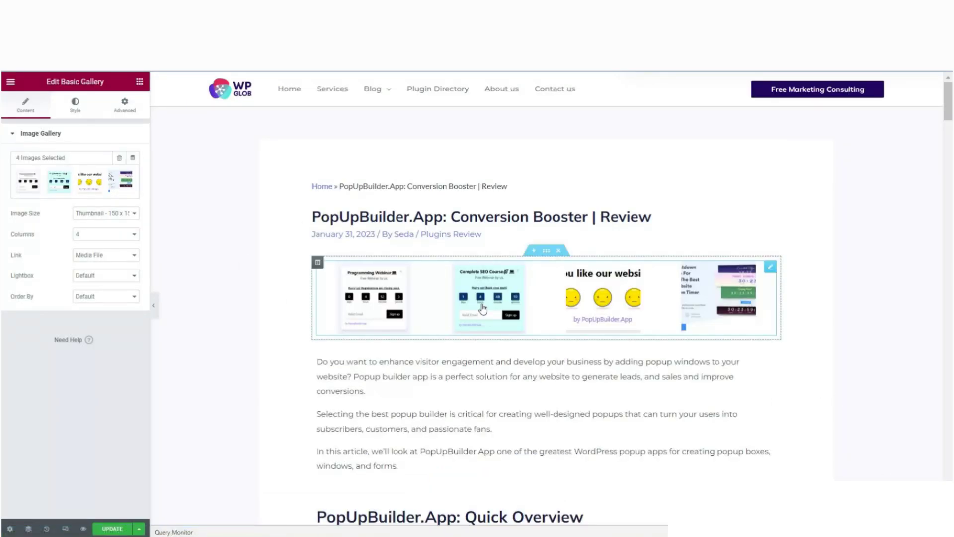
{"action": "mouse_move", "coordinate": [376, 285]}
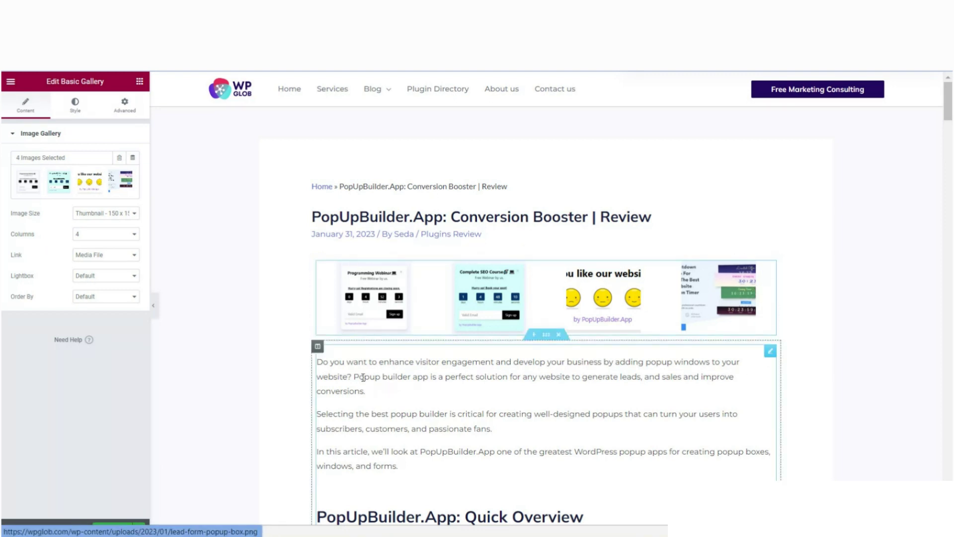
Keep the gallery at 4 columns and set Order By to Random.
{"action": "left_click", "coordinate": [117, 241]}
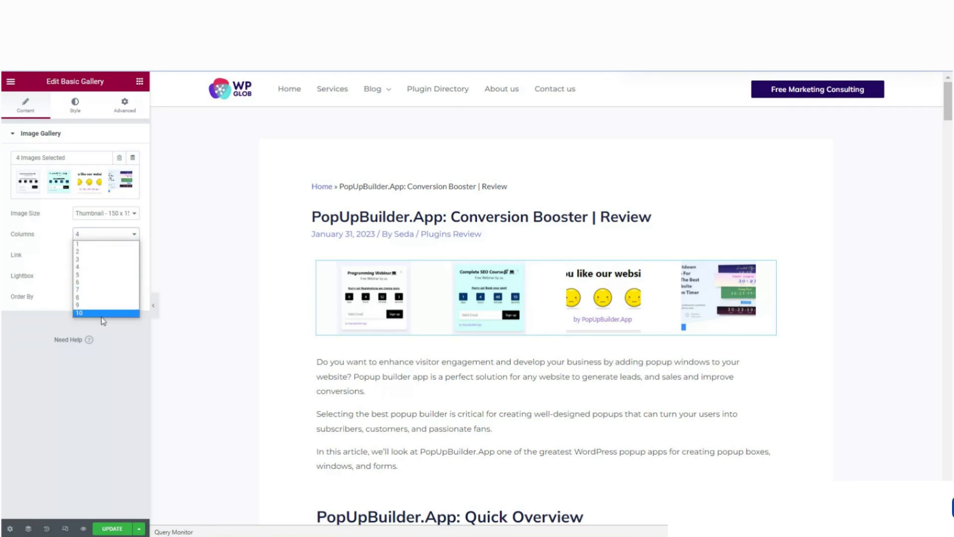
{"action": "left_click", "coordinate": [120, 346]}
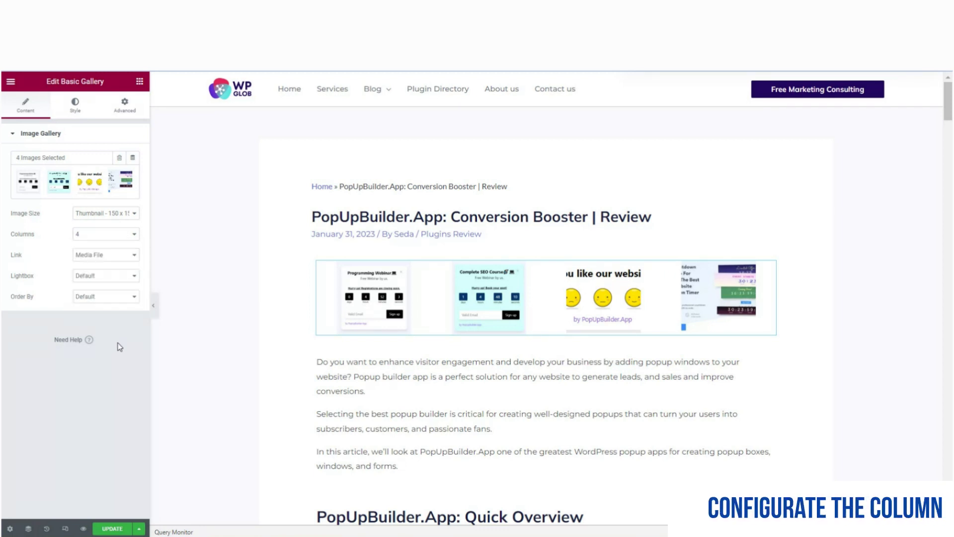
{"action": "left_click", "coordinate": [119, 298]}
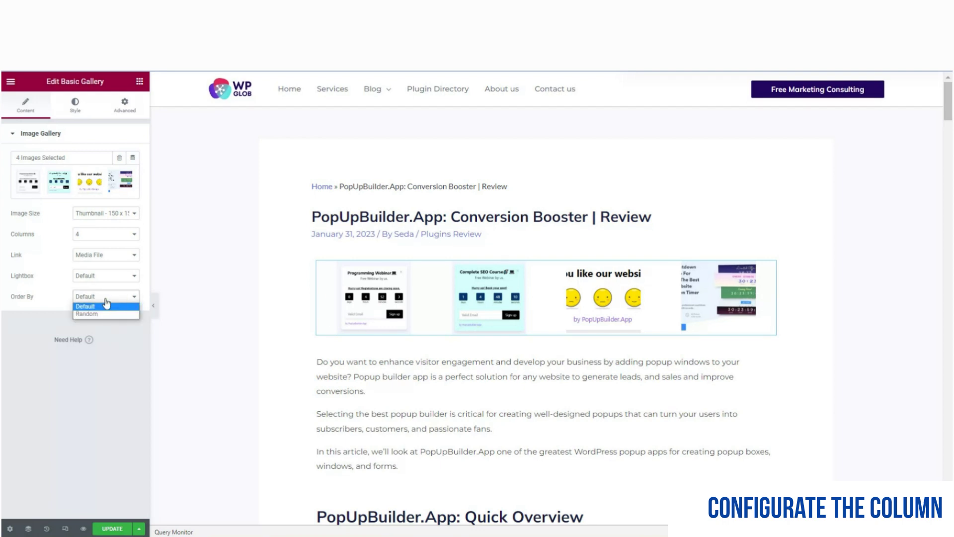
{"action": "left_click", "coordinate": [90, 315]}
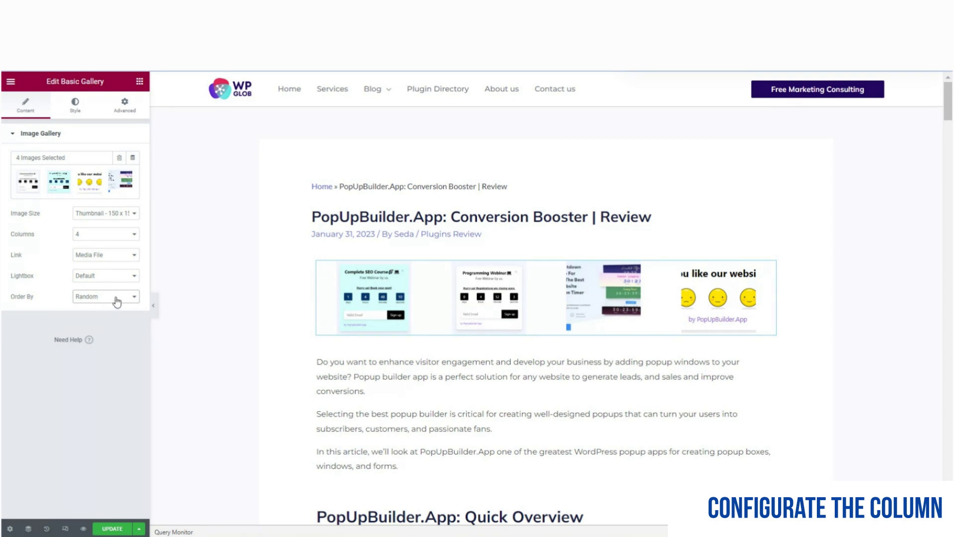
{"action": "left_click", "coordinate": [75, 105]}
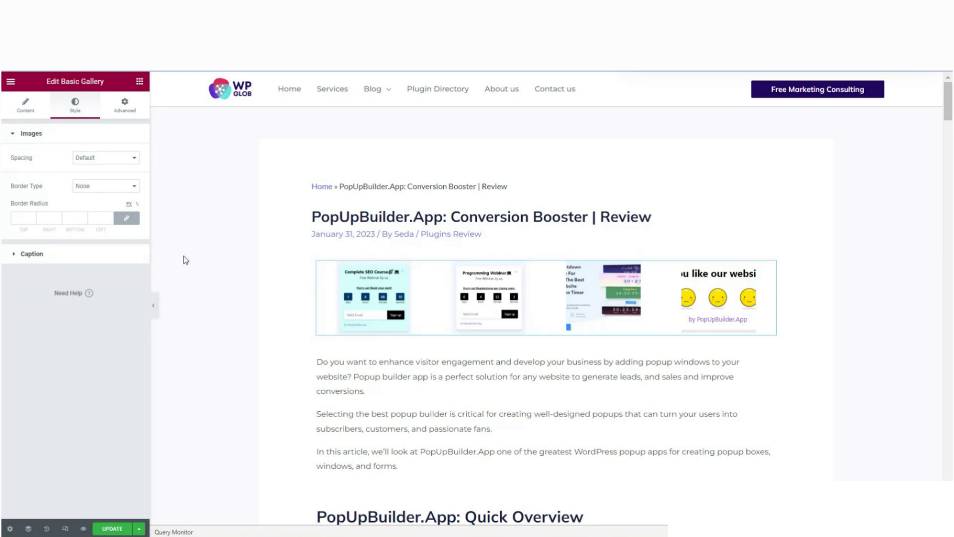
Add a hover Skew transform of X 2 and Y 5 under Advanced > Transform, then deselect the gallery.
{"action": "left_click", "coordinate": [126, 104]}
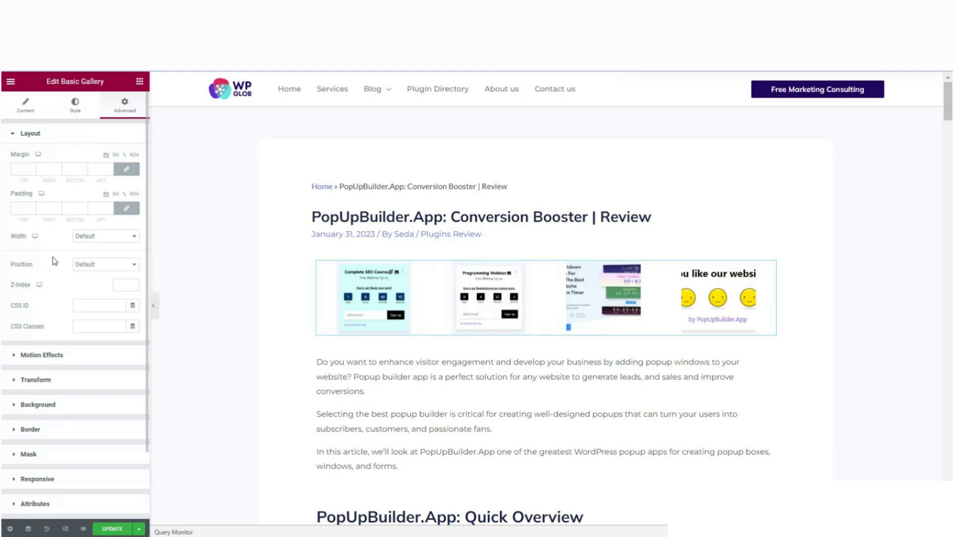
{"action": "scroll", "coordinate": [55, 261], "scroll_direction": "down", "scroll_amount": 3}
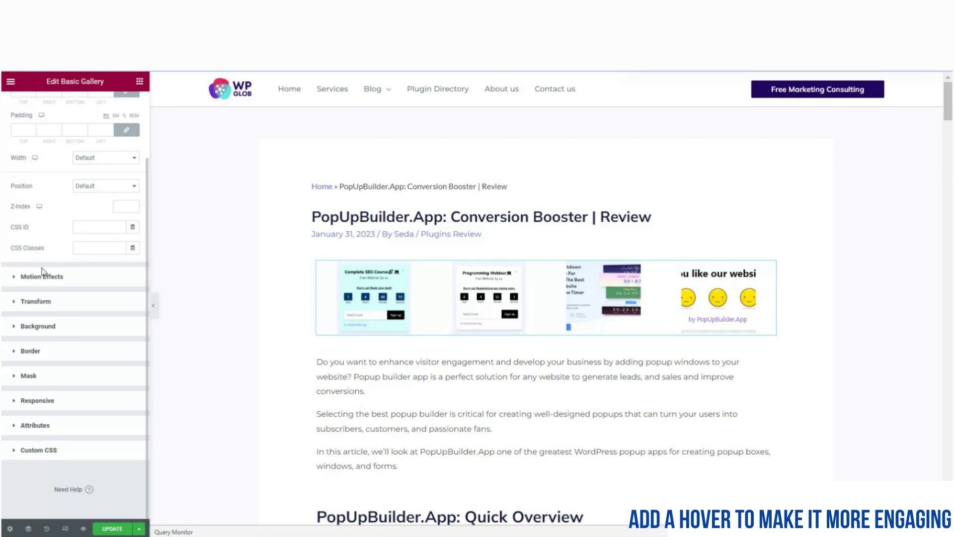
{"action": "left_click", "coordinate": [15, 304]}
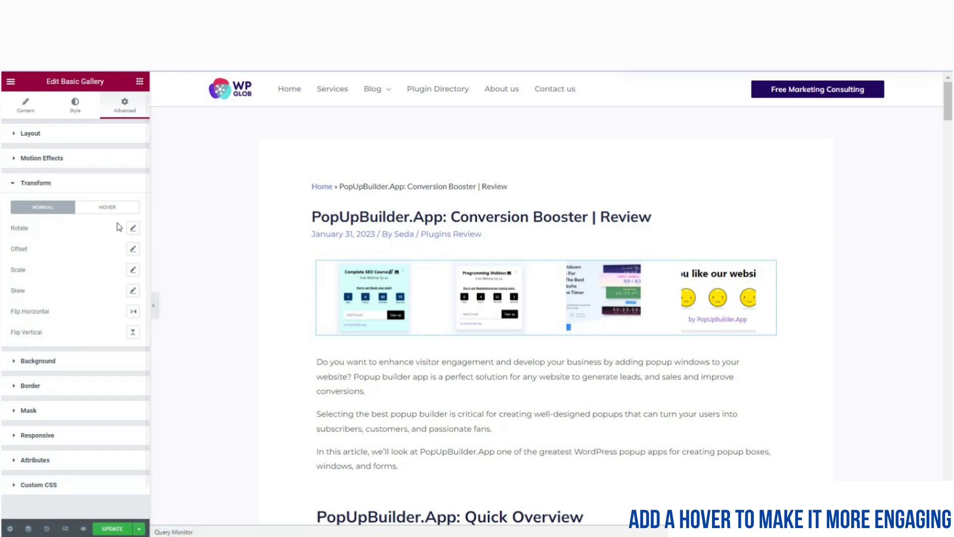
{"action": "left_click", "coordinate": [99, 208]}
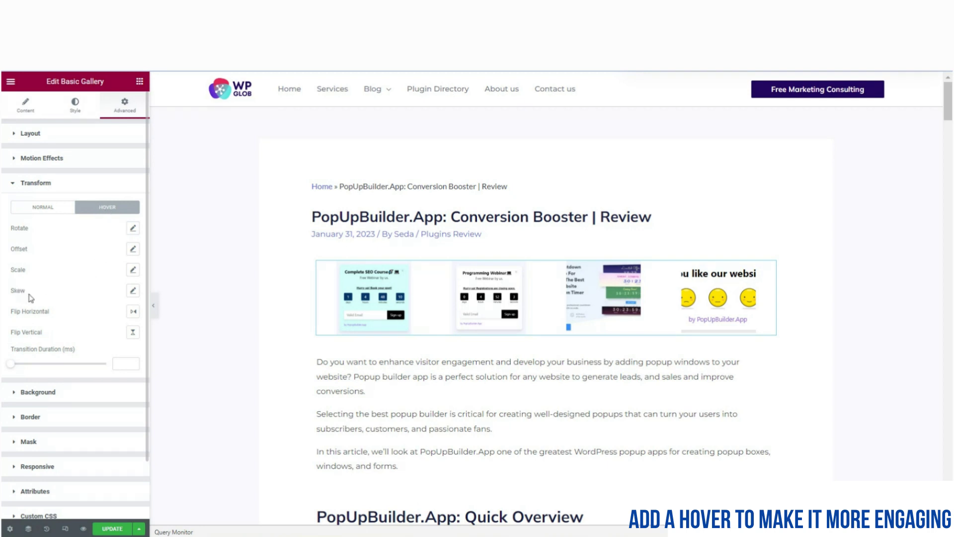
{"action": "left_click", "coordinate": [134, 291]}
{"action": "type", "text": "2"}
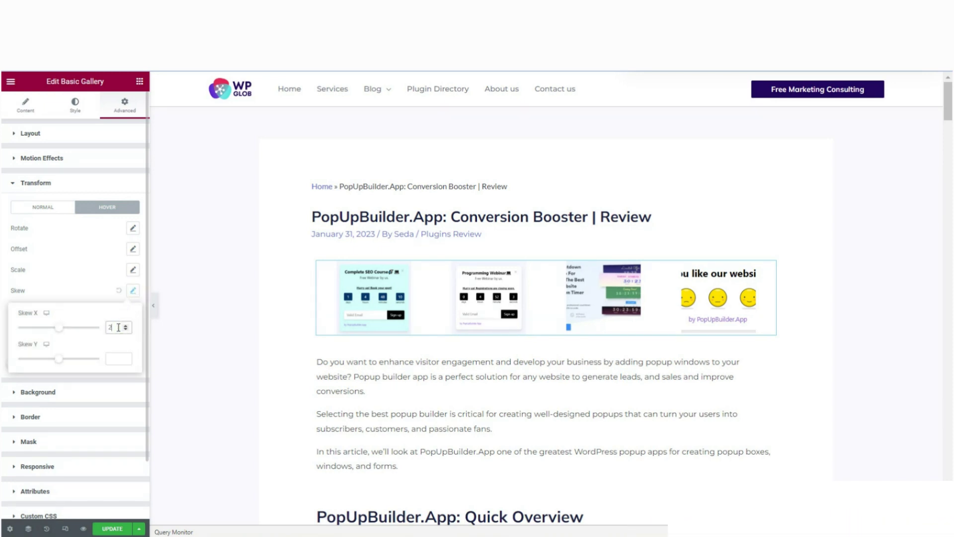
{"action": "left_click", "coordinate": [115, 360]}
{"action": "type", "text": "5"}
{"action": "left_click", "coordinate": [219, 295]}
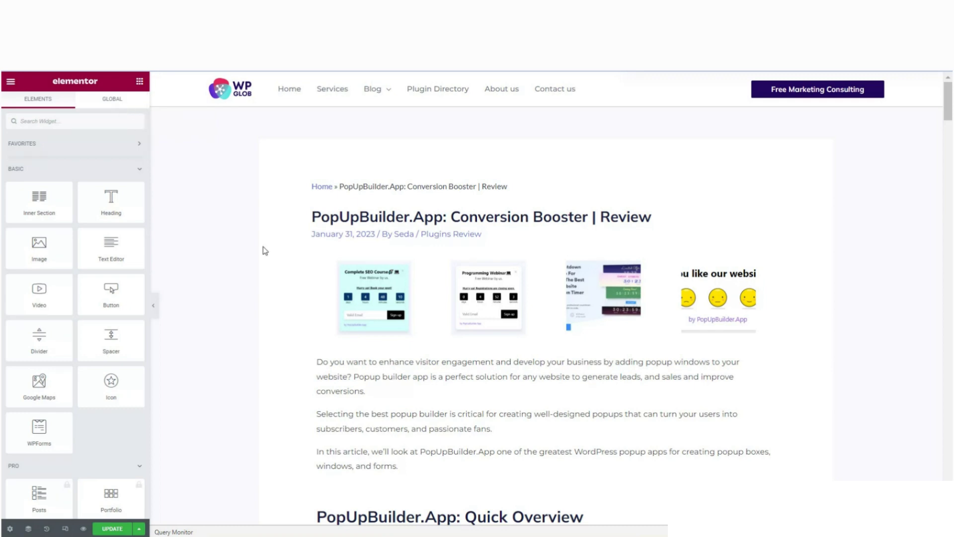
{"action": "left_click", "coordinate": [395, 298]}
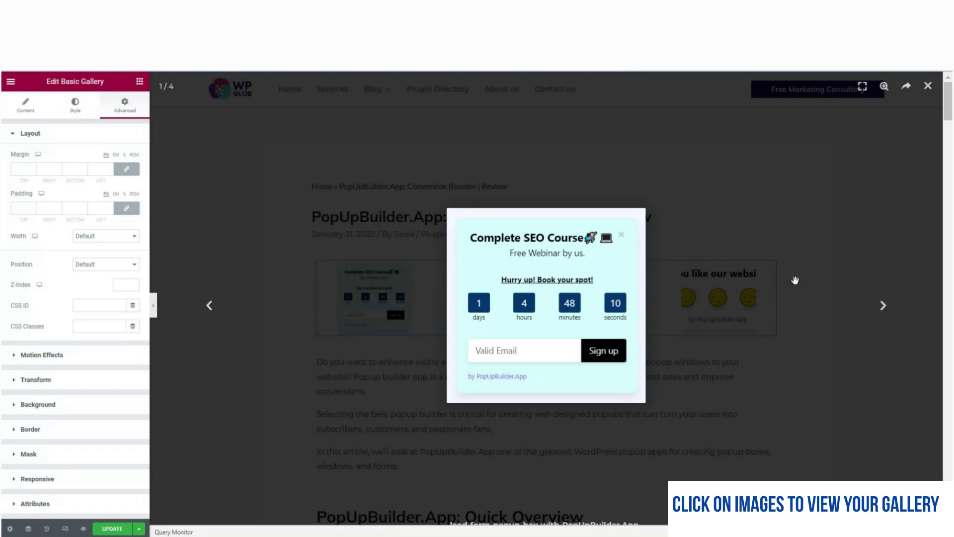
{"action": "left_click", "coordinate": [888, 310]}
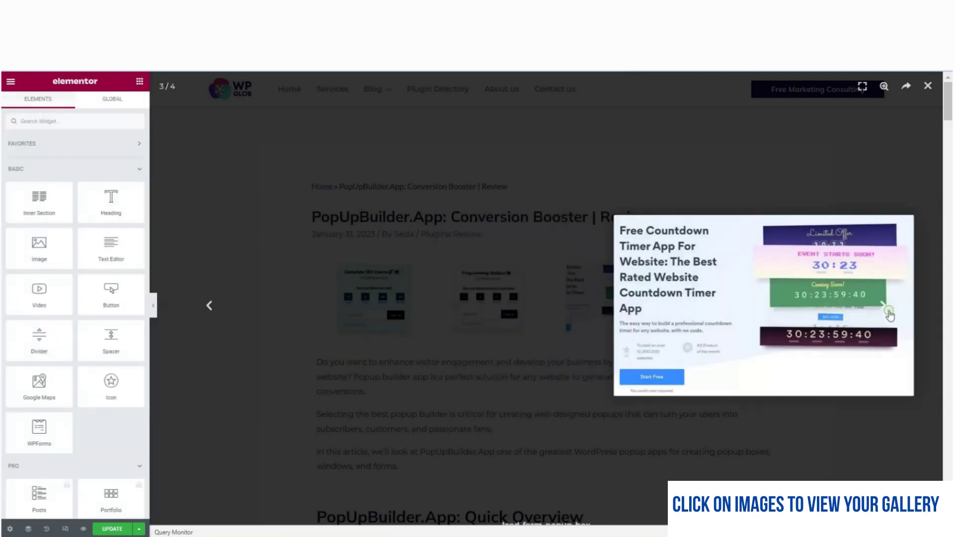
{"action": "left_click", "coordinate": [887, 311]}
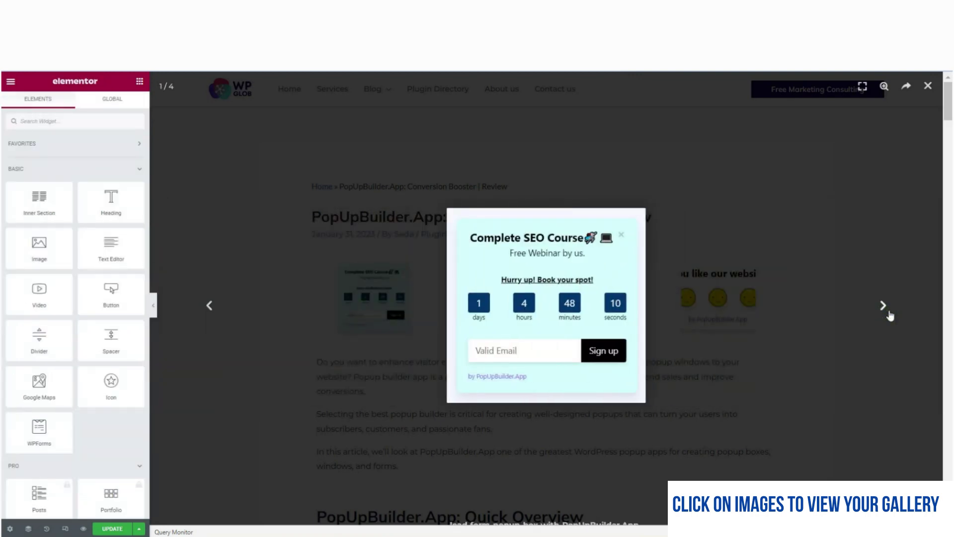
{"action": "left_click", "coordinate": [927, 85]}
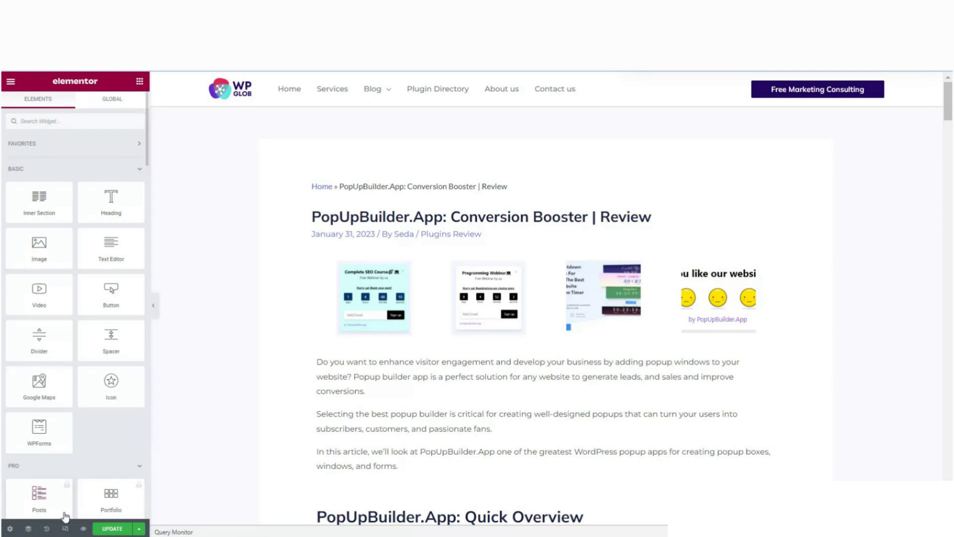
{"action": "left_click", "coordinate": [82, 529]}
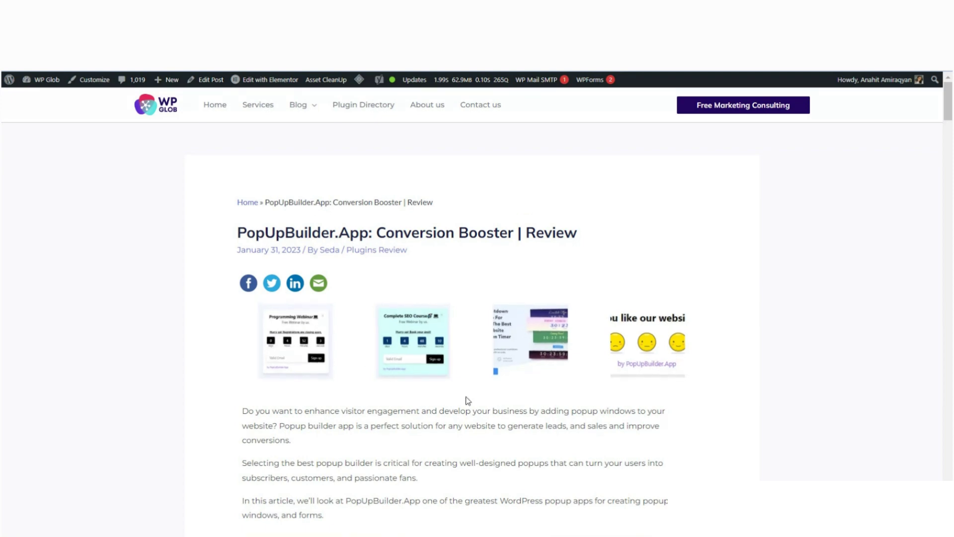
{"action": "scroll", "coordinate": [467, 398], "scroll_direction": "down", "scroll_amount": 2}
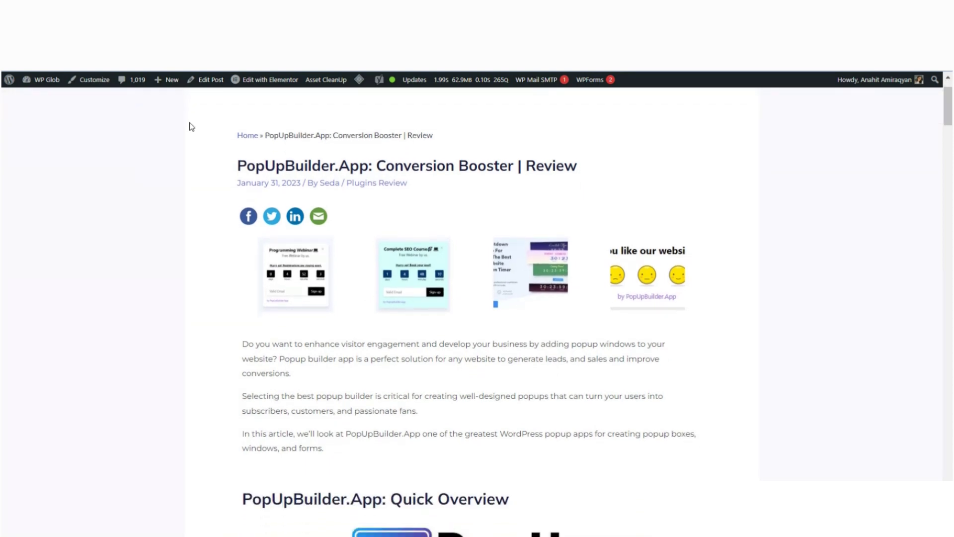